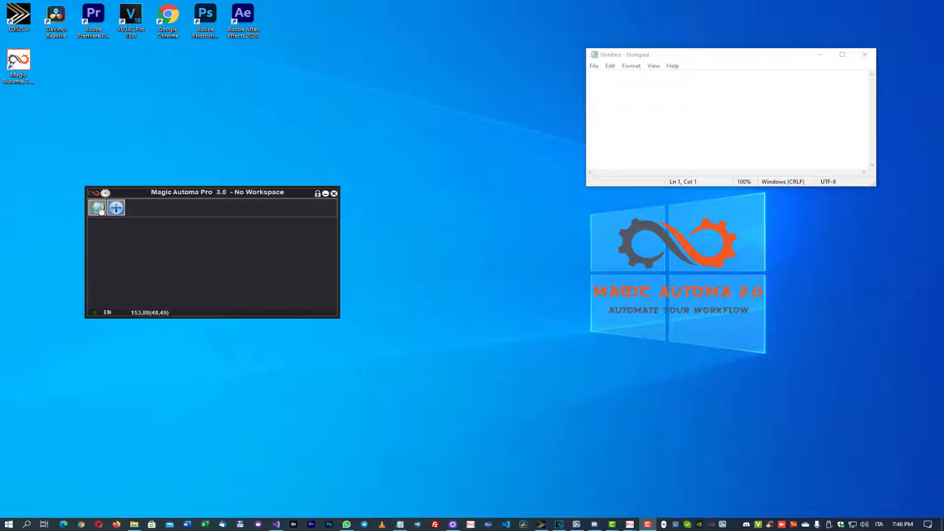
- Start a new Live Recorder macro in the NOTEPAD workspace and set its stop-recording shortcut to Ctrl+F10
click(99, 212)
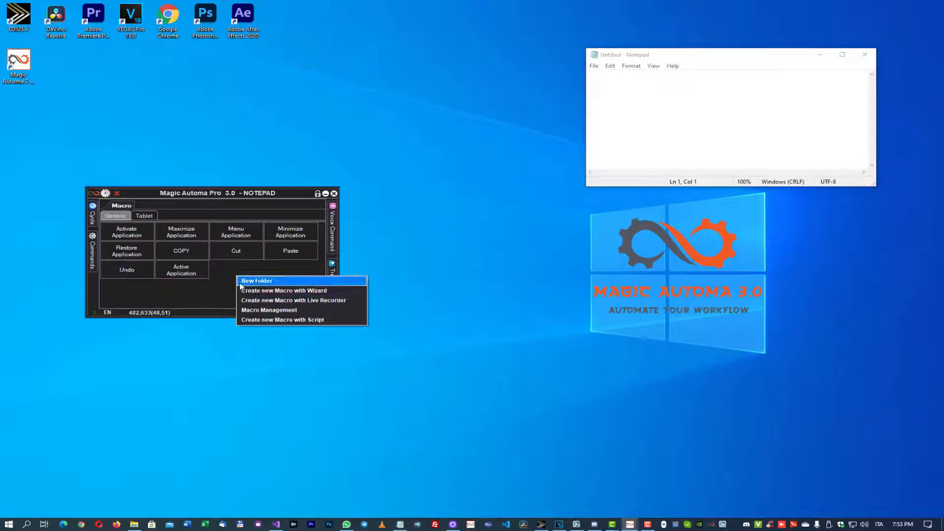
click(260, 302)
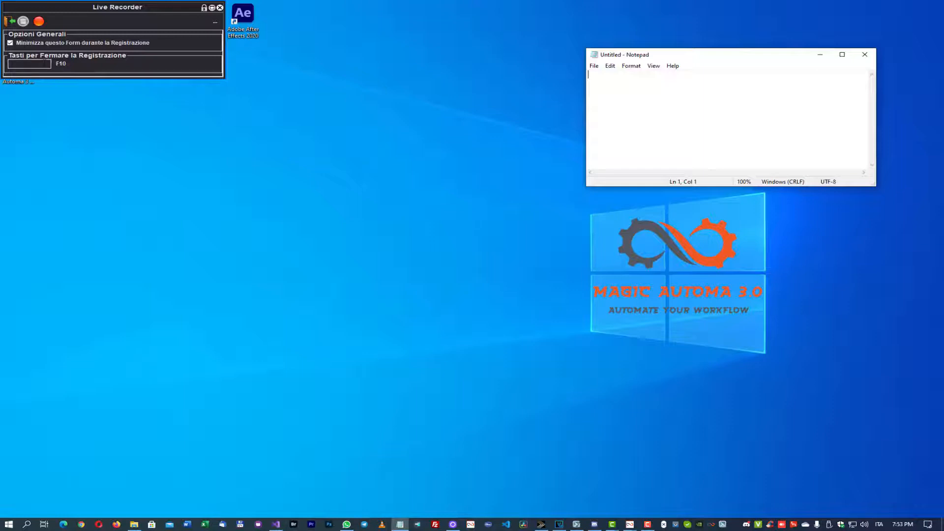
click(43, 64)
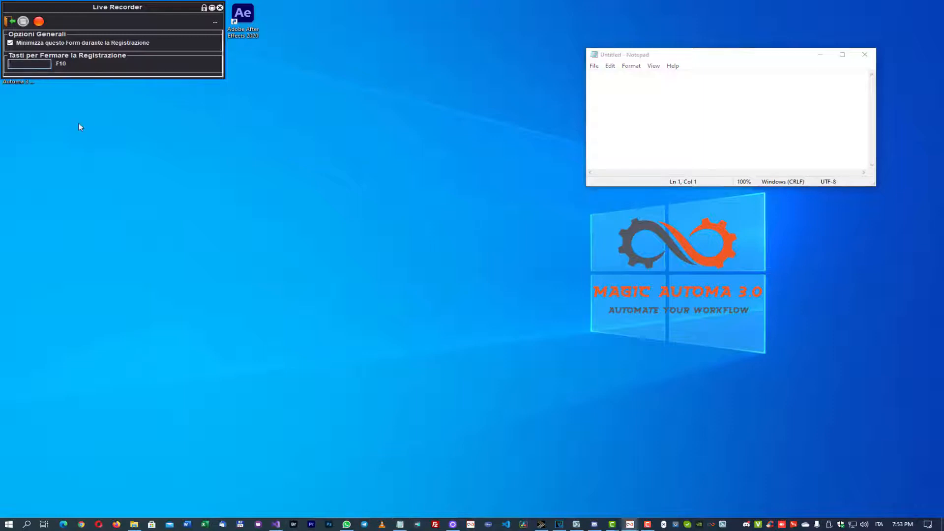
key(ctrl+F10)
click(214, 22)
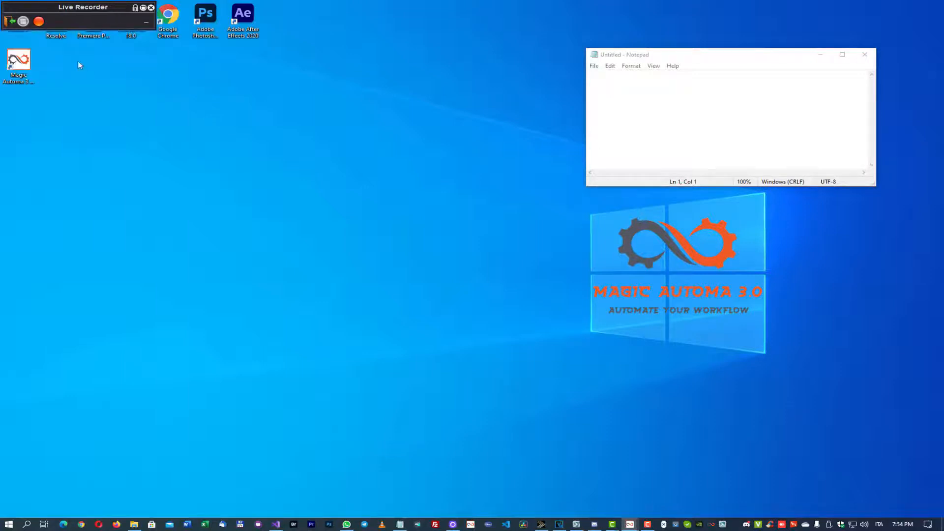
click(146, 22)
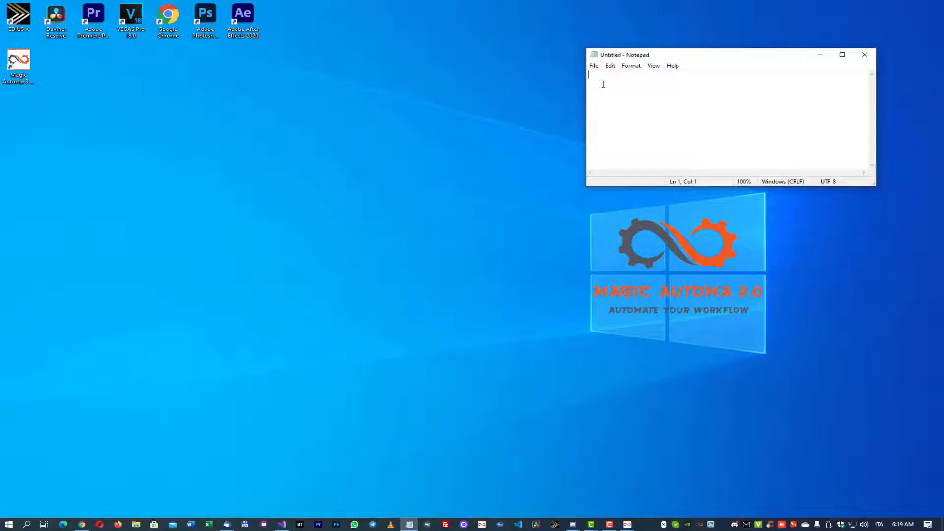
- Record entering the line "Hi i am a macro recorded con il Macrorecorder Live" plus a line break in Notepad, and stop the recording
text(Hi i am a macro recorded con i)
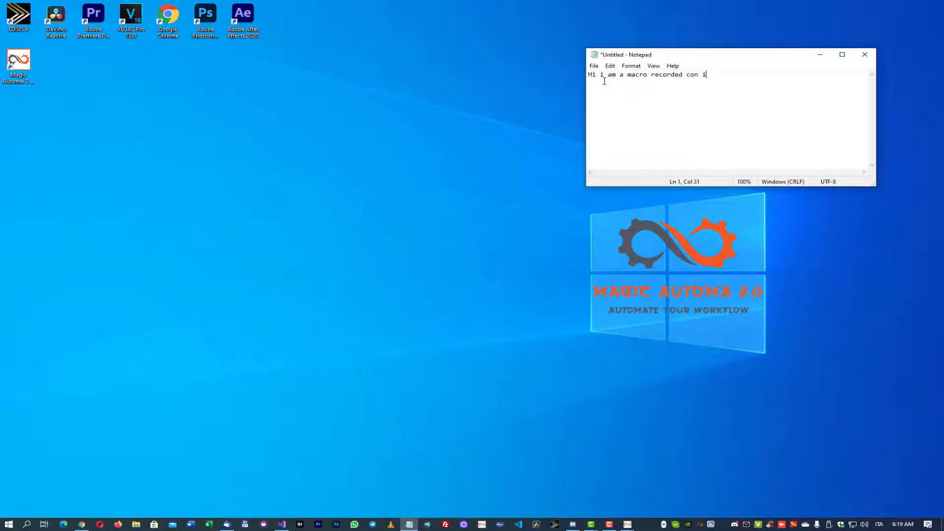
text(l Macrorecorder Live)
key(Return)
key(Escape)
- Save the recording as macro First, reproducing mouse movements and recorded timing, with the first mouse click left where it was recorded
text(First)
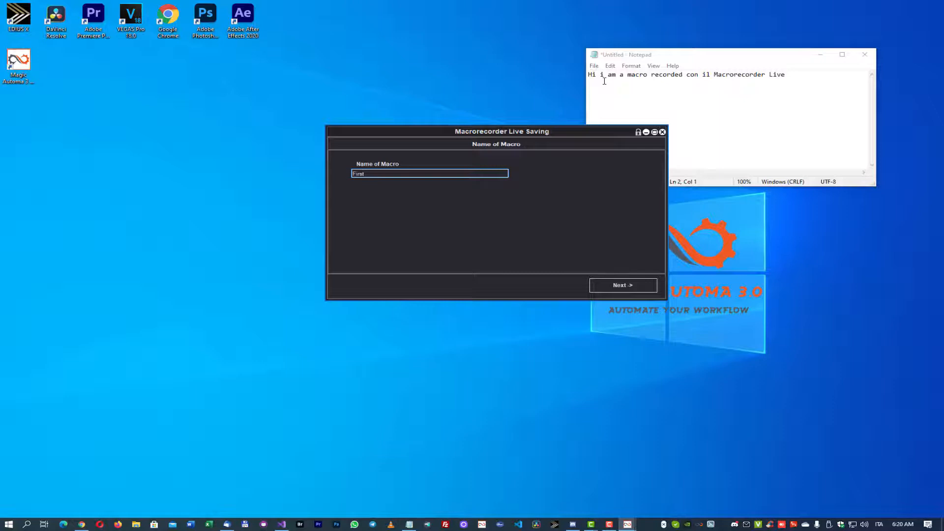
click(626, 287)
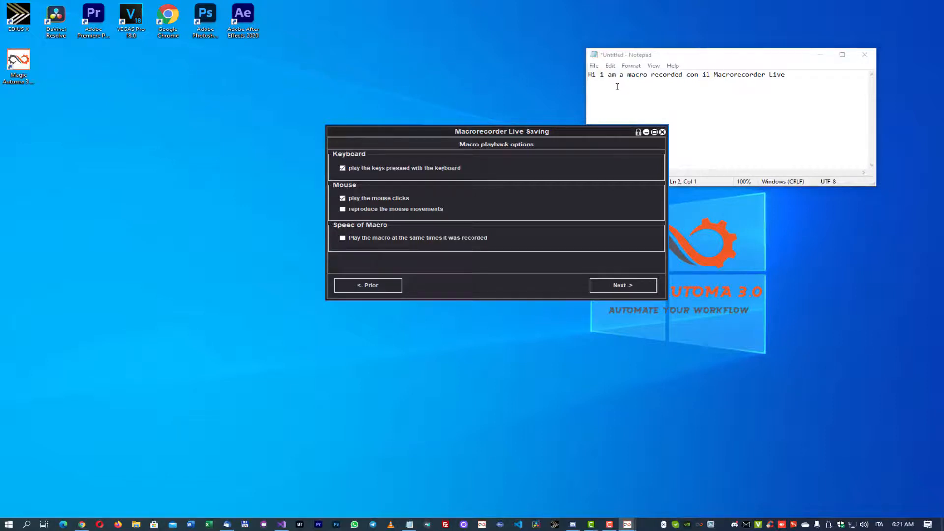
click(342, 209)
click(342, 238)
click(622, 289)
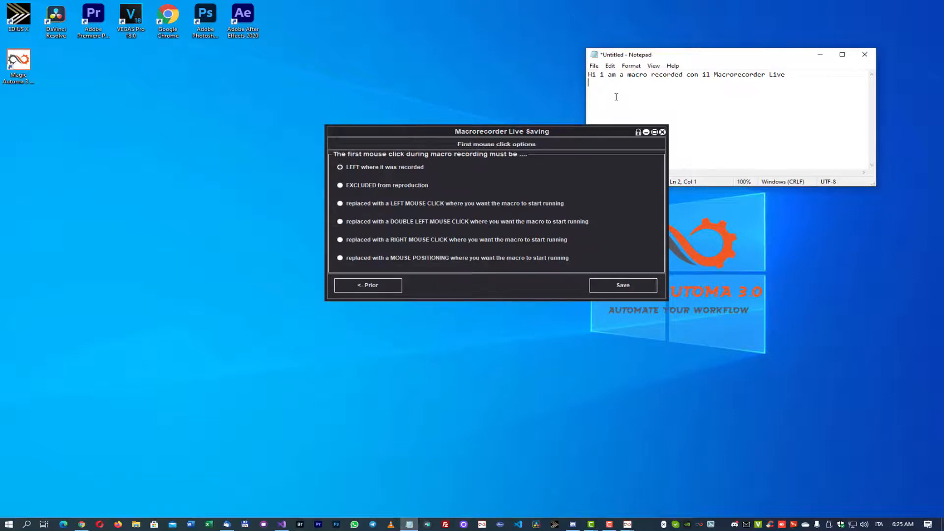
click(613, 289)
- Open the First macro for editing, examine its recorded mouse and keyboard commands through to the end, and exit the editor
right_click(246, 276)
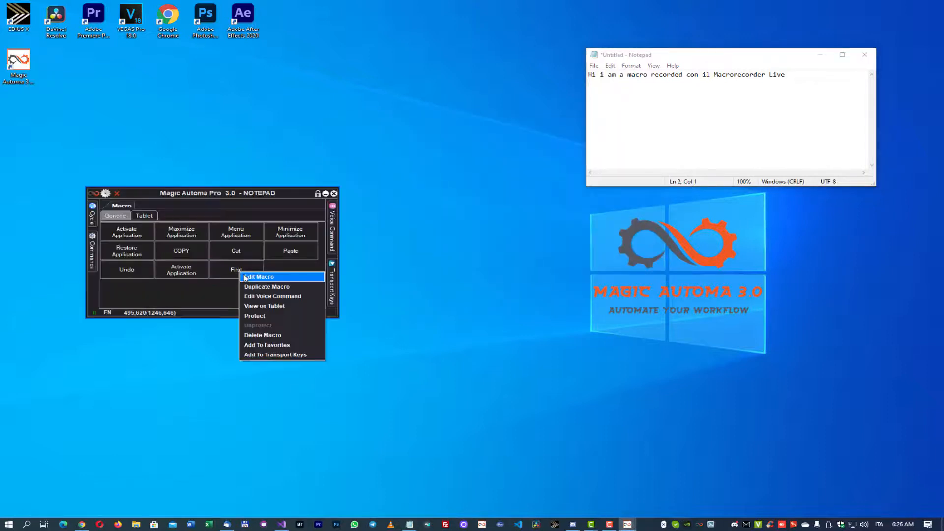
click(246, 276)
click(288, 323)
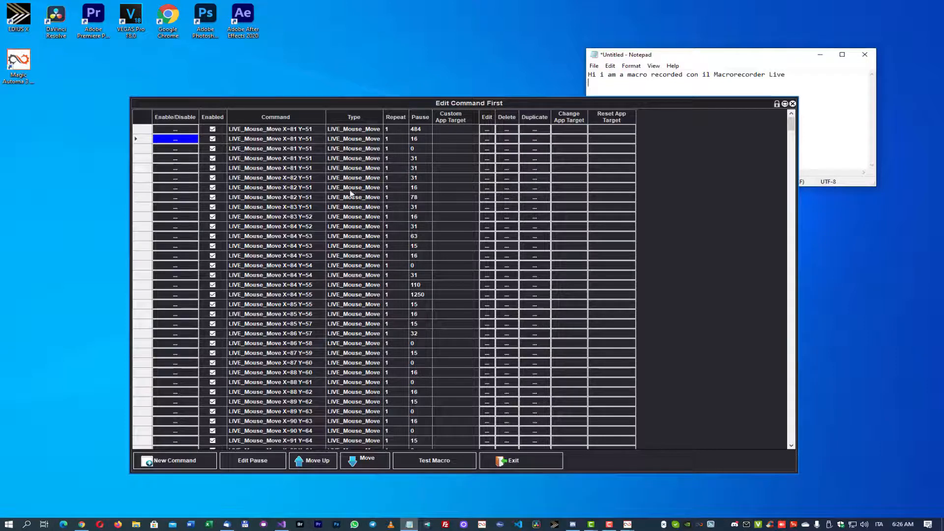
scroll(351, 197, down, 3)
scroll(350, 197, down, 12)
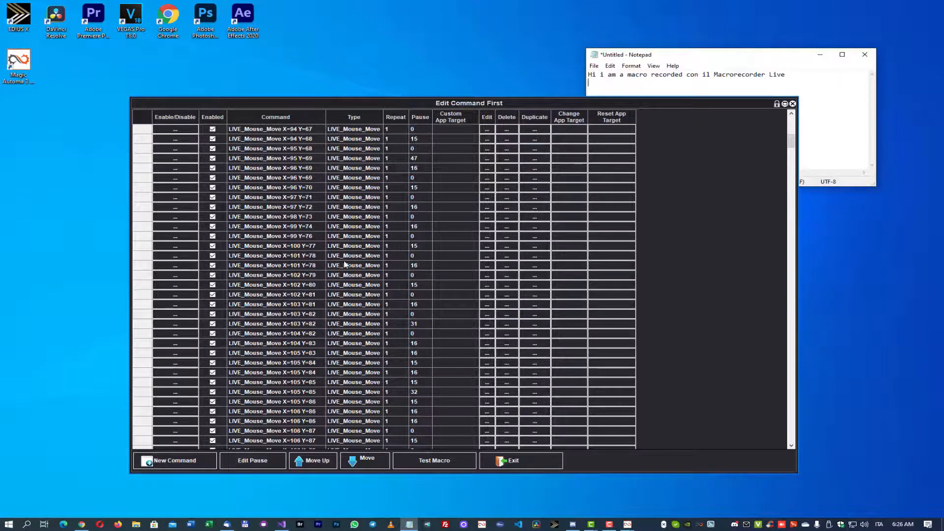
scroll(341, 277, down, 1)
scroll(342, 277, down, 6)
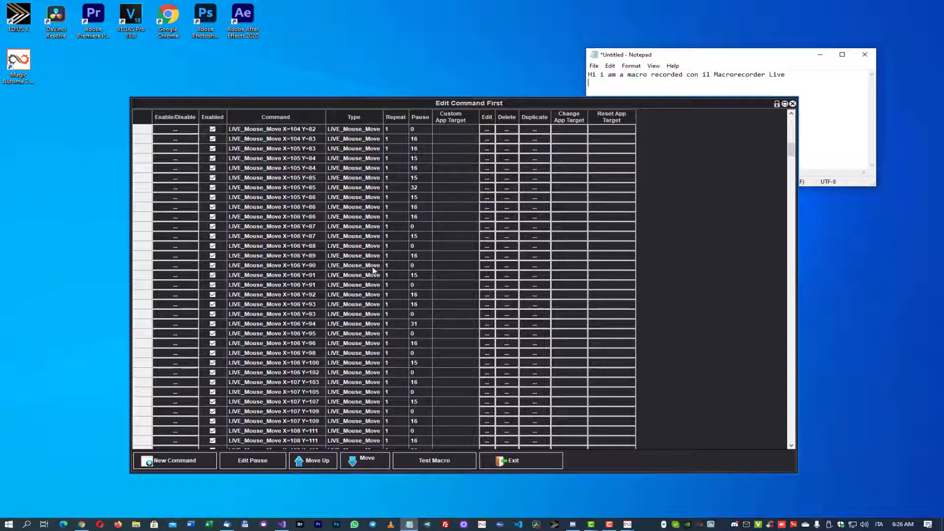
scroll(369, 305, down, 12)
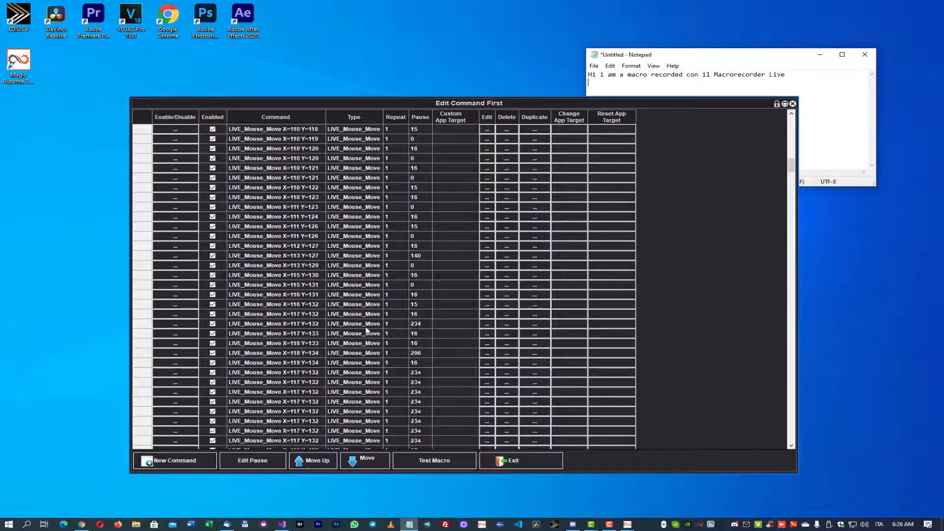
scroll(366, 304, down, 20)
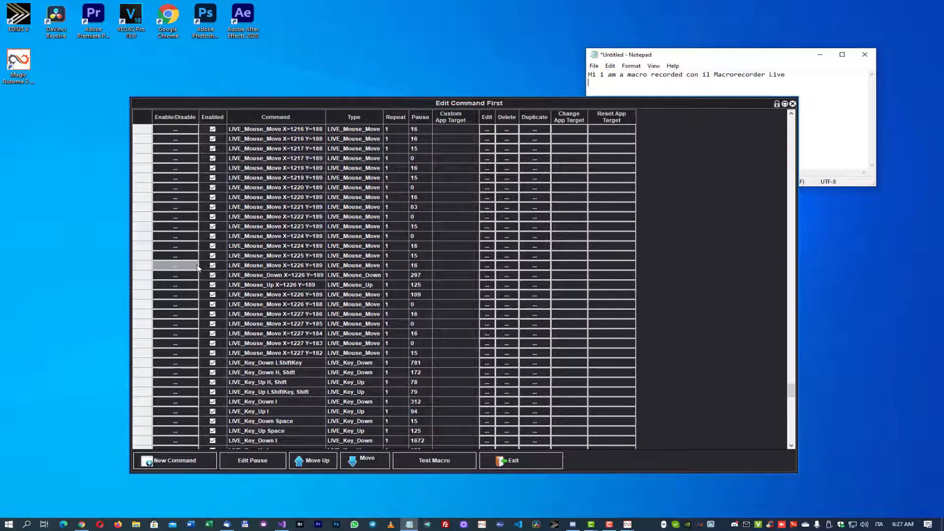
scroll(302, 211, down, 4)
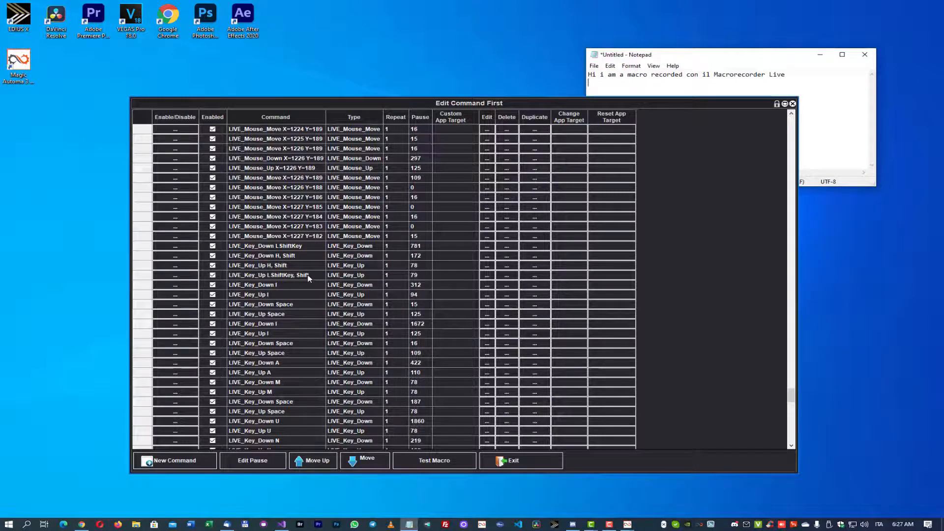
scroll(309, 279, down, 15)
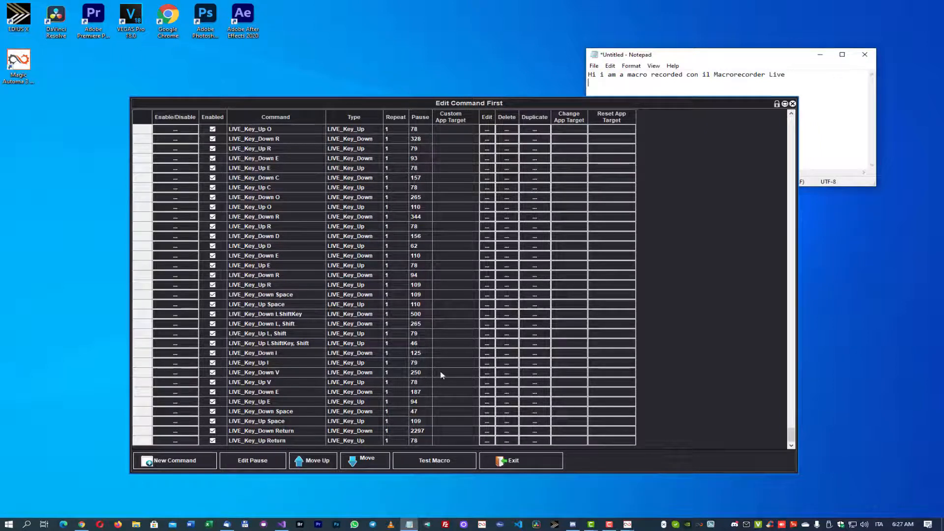
click(521, 461)
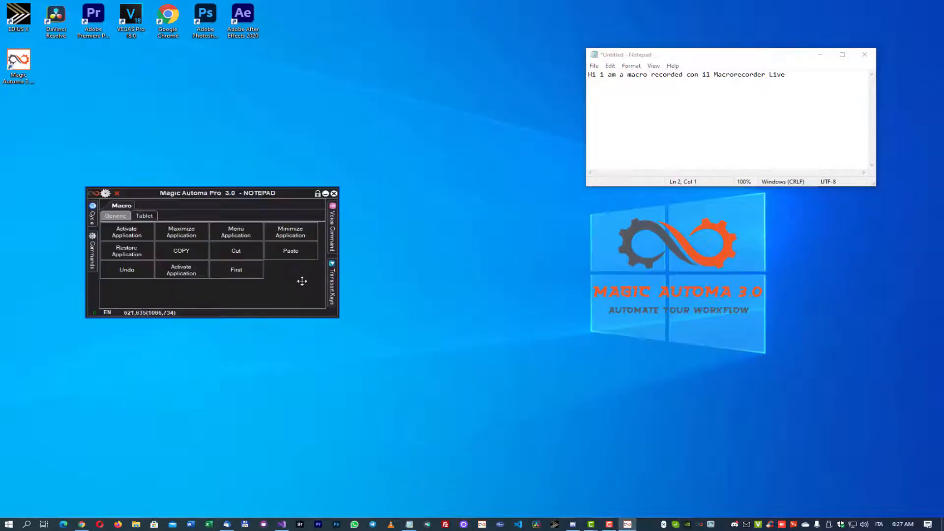
- Run the First macro to replay the recorded text entry in Notepad
click(241, 275)
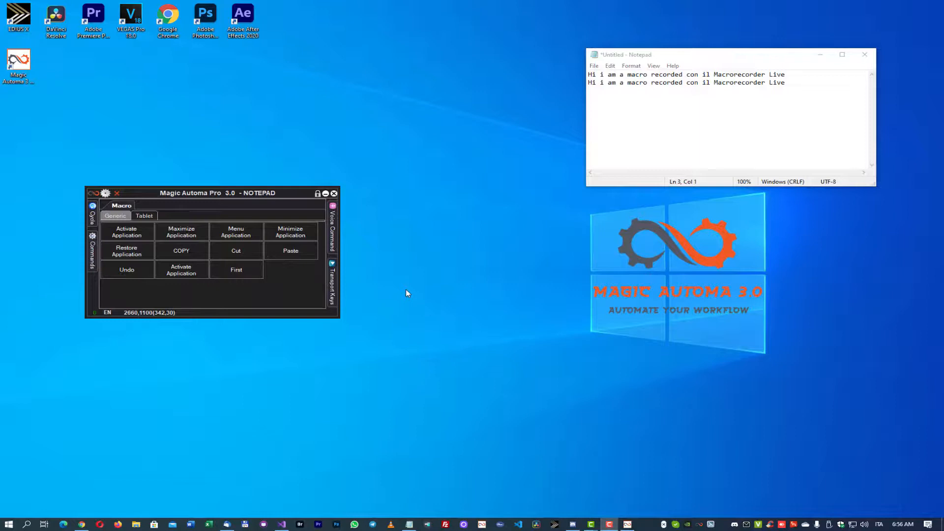
- Record a second live macro that opens the file location of the desktop's Adobe Photoshop shortcut, and stop the recording
right_click(287, 274)
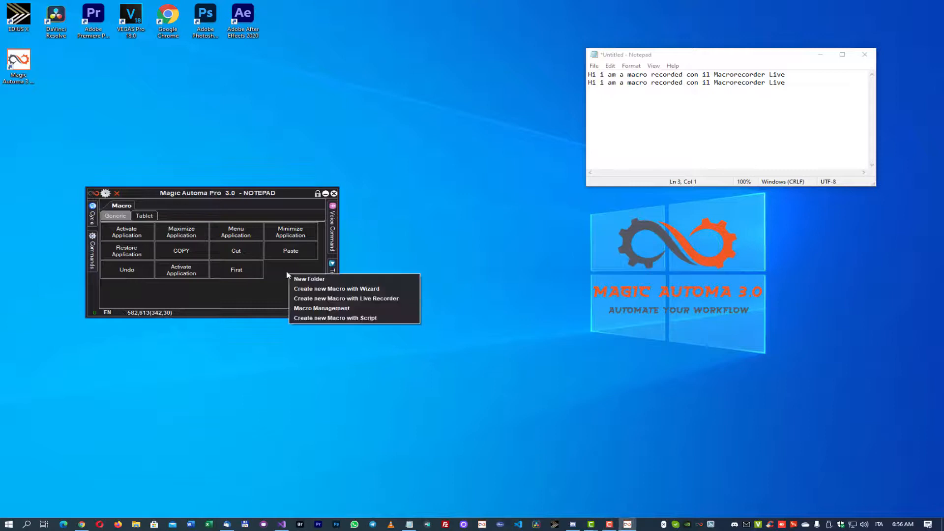
click(370, 298)
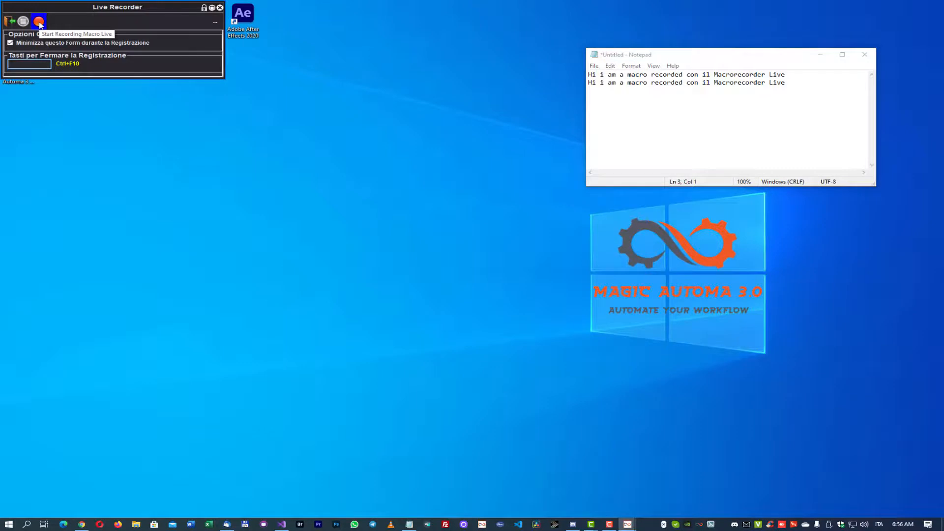
click(40, 21)
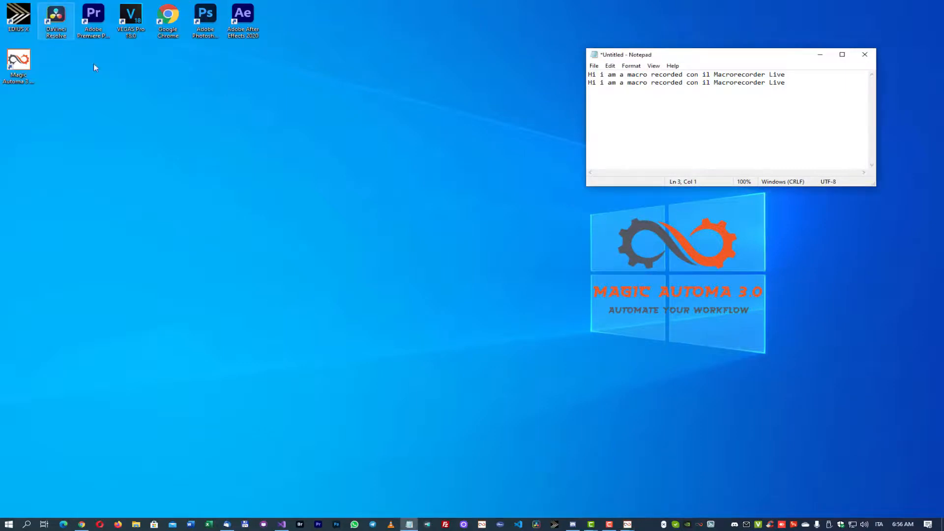
right_click(207, 19)
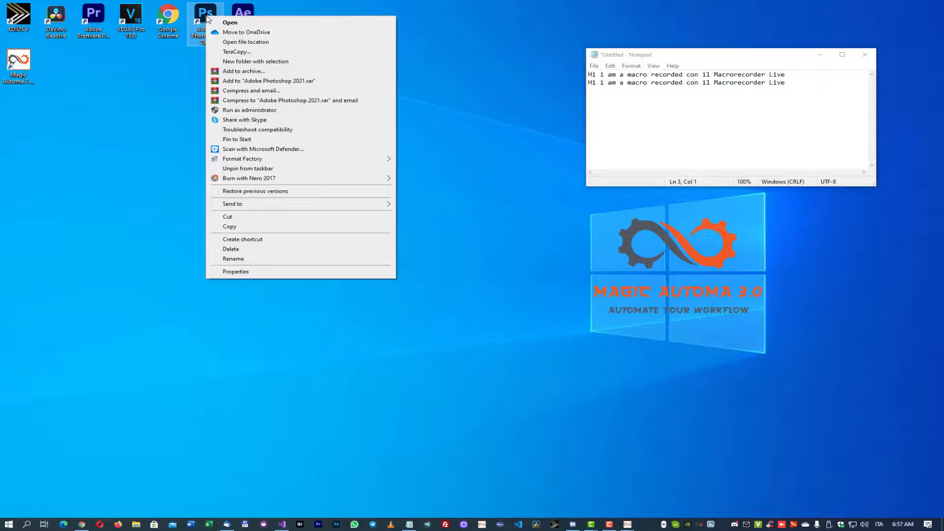
key(Down)
key(Down)
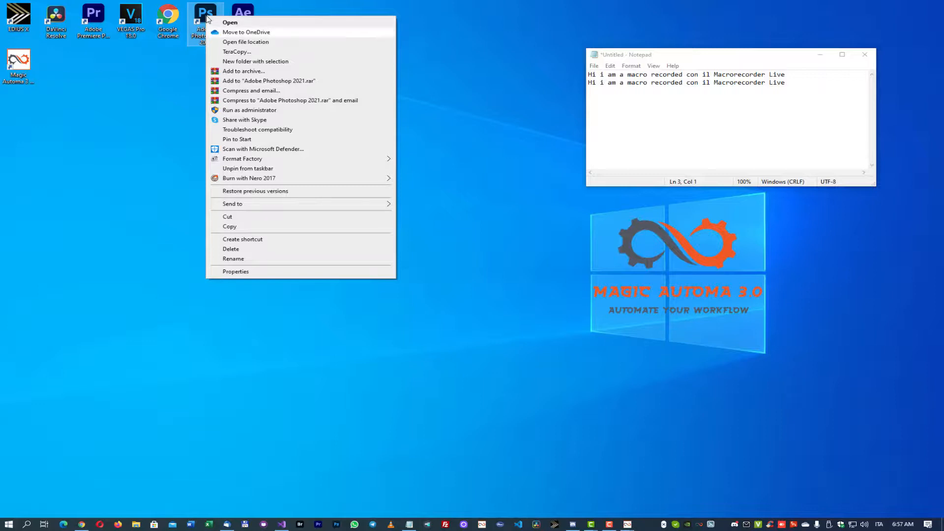
key(Down)
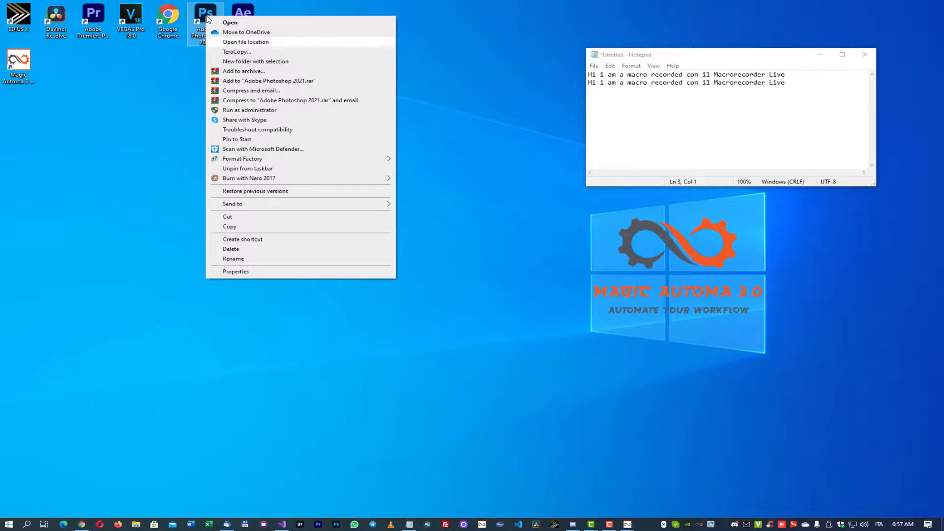
key(Return)
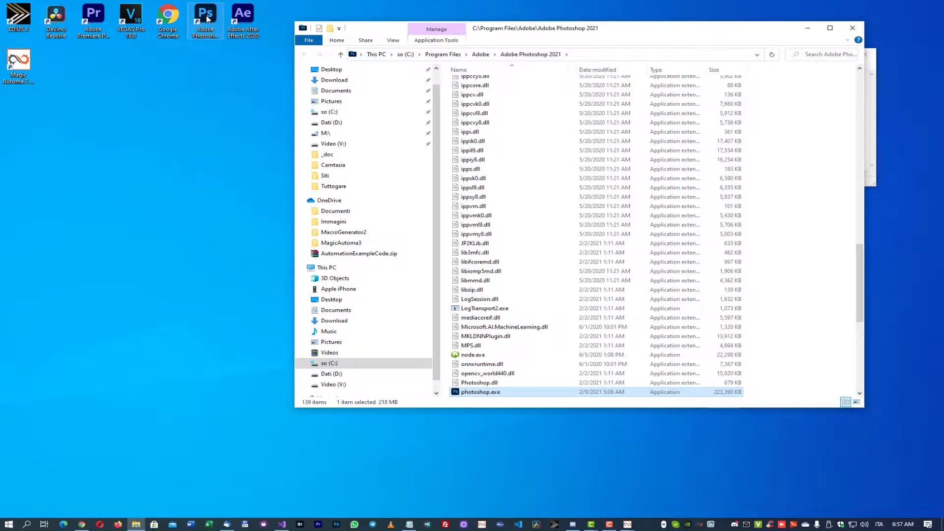
key(Escape)
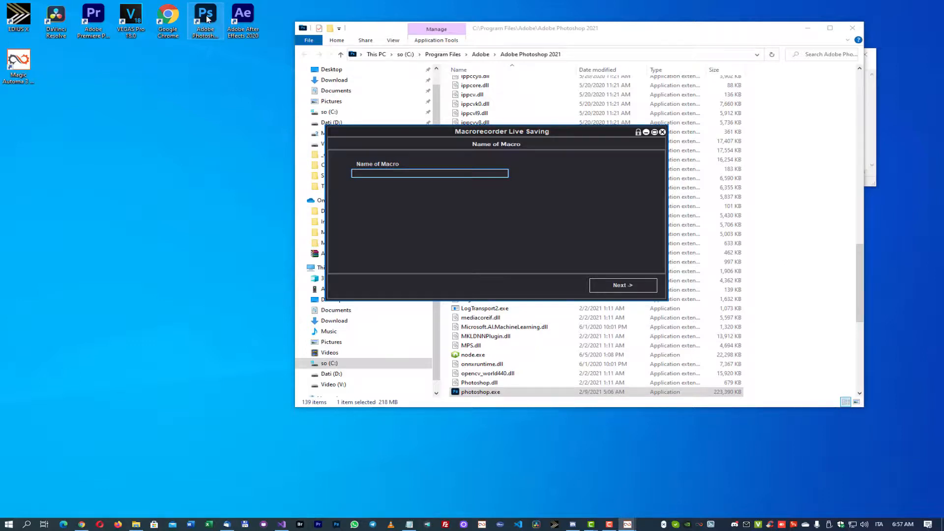
- Name the macro Open File Location, close the Explorer window, and accept playback of keys and mouse clicks only
text(Open File Location)
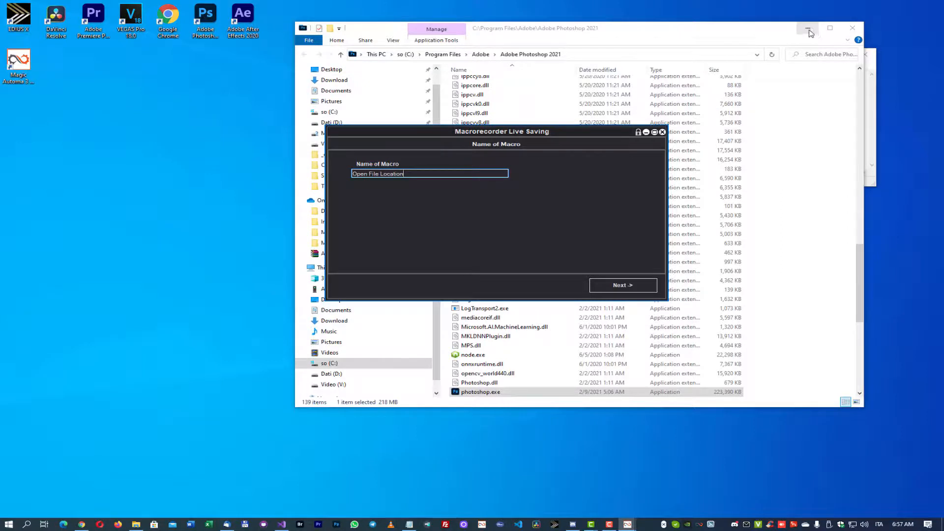
click(854, 28)
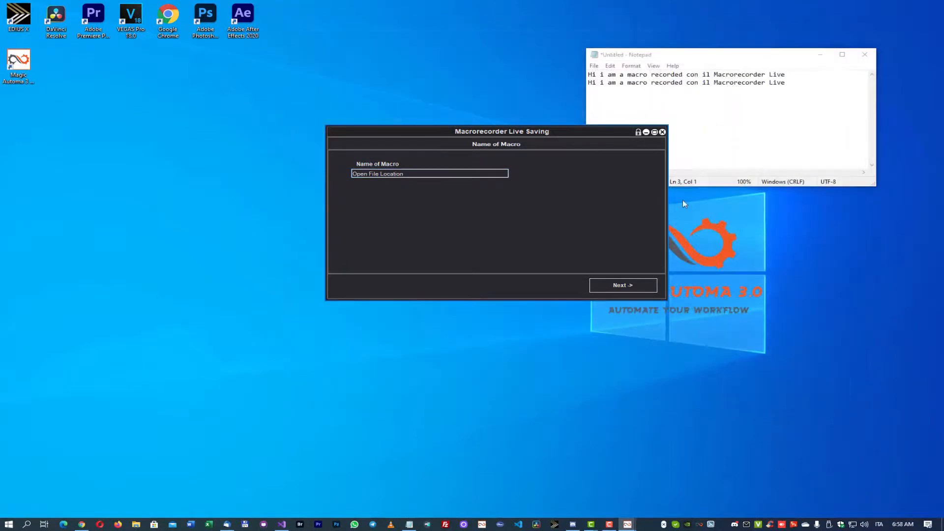
click(628, 291)
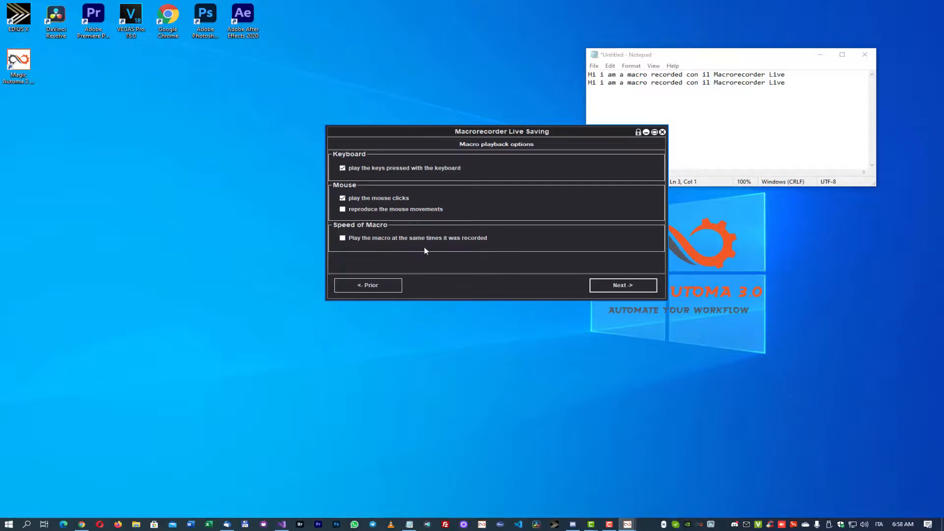
click(615, 287)
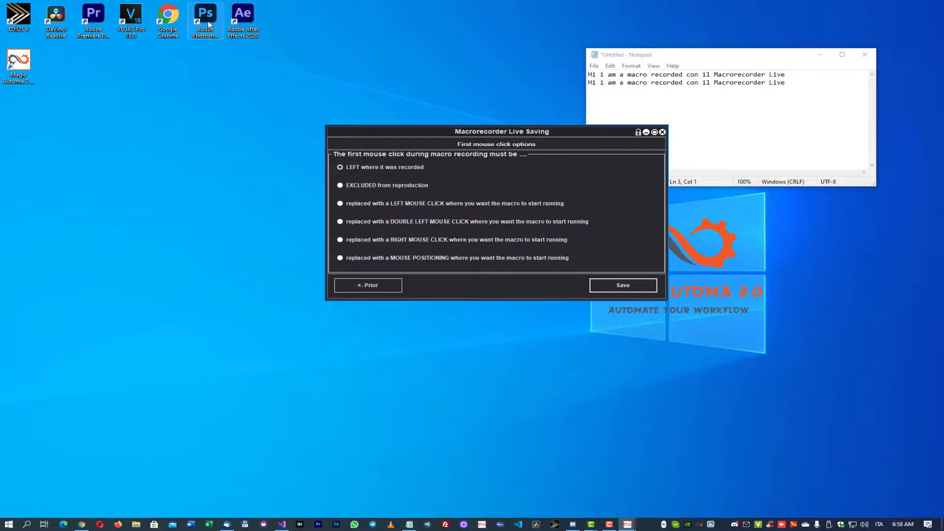
- Move the Photoshop shortcut to an empty desktop spot and save the macro with its first click replaced by a RIGHT MOUSE CLICK at the start position
drag(209, 16, 338, 49)
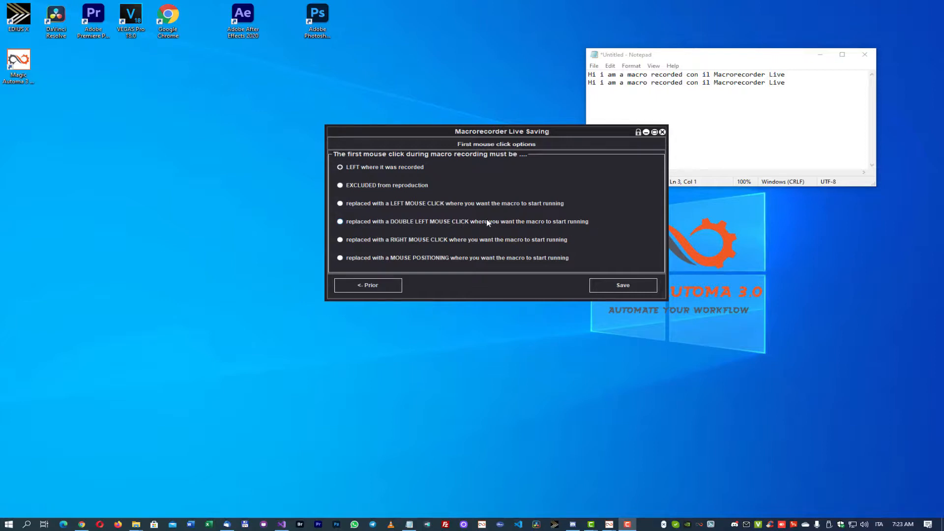
click(340, 240)
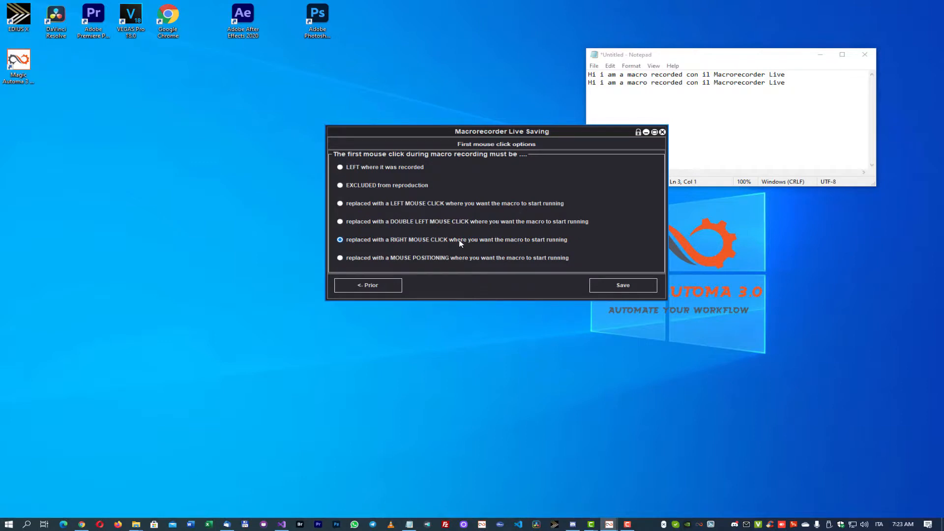
click(615, 289)
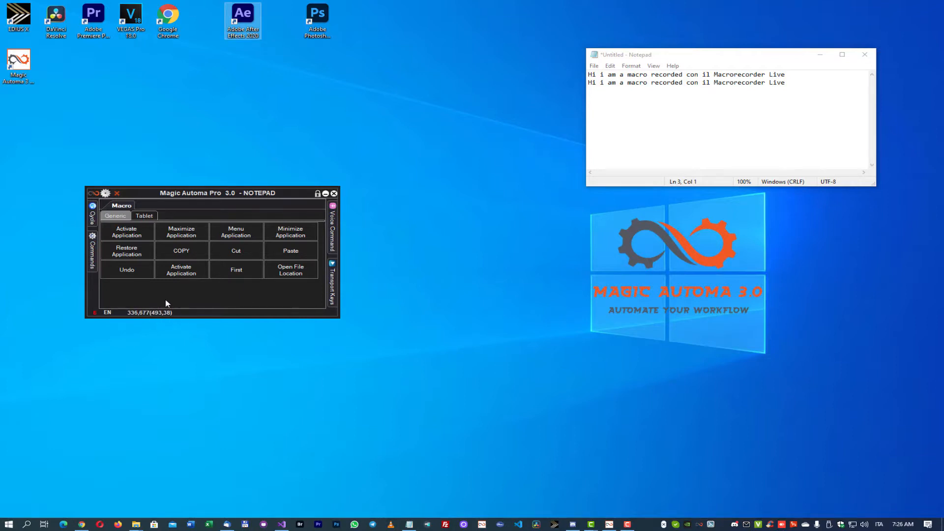
- Run the Open File Location macro on the After Effects shortcut and the Photoshop shortcut, and shift the Photoshop folder window slightly down
click(291, 272)
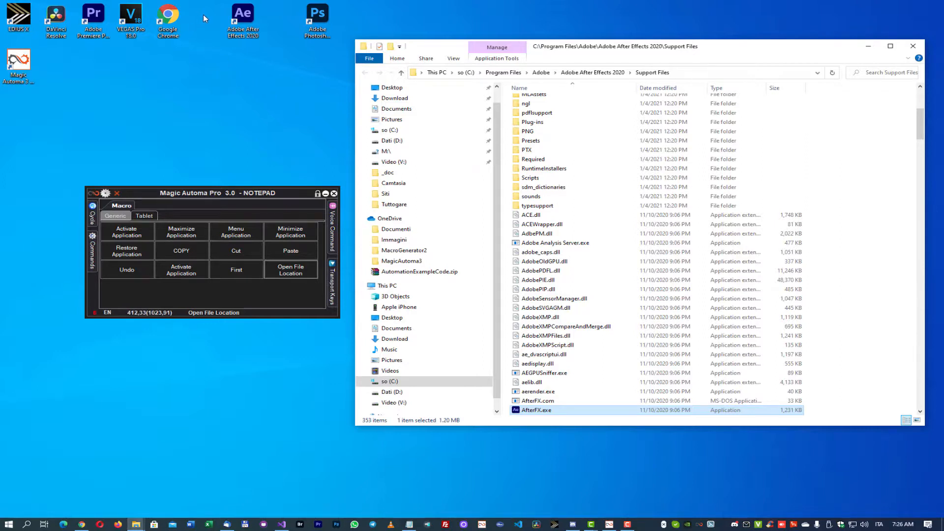
click(320, 17)
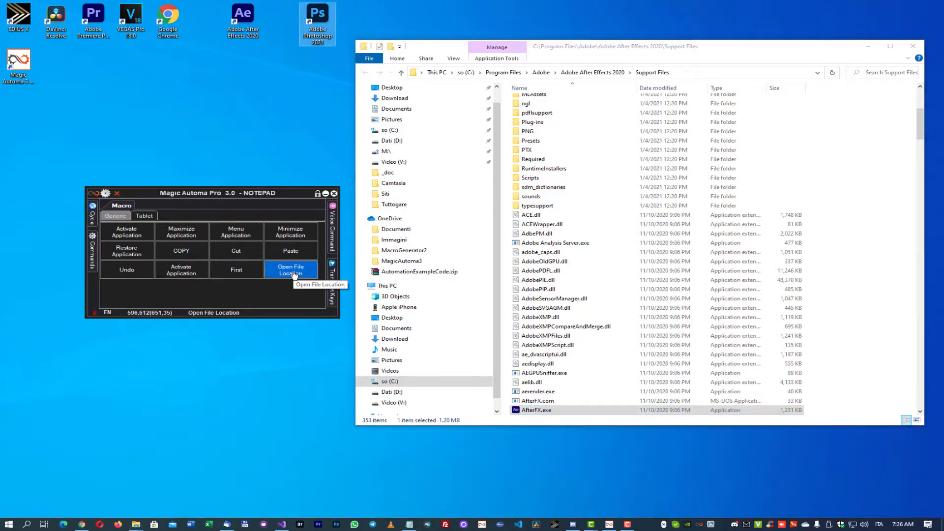
click(292, 270)
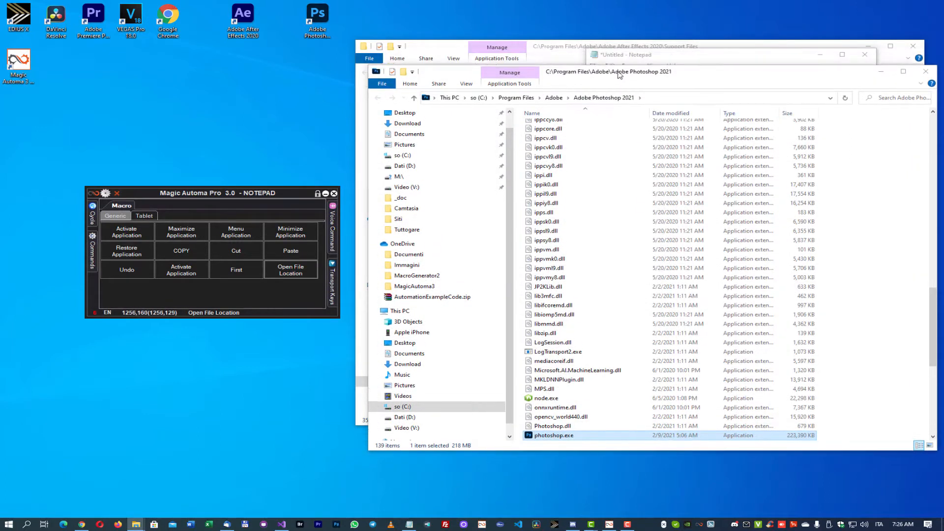
drag(619, 60, 615, 95)
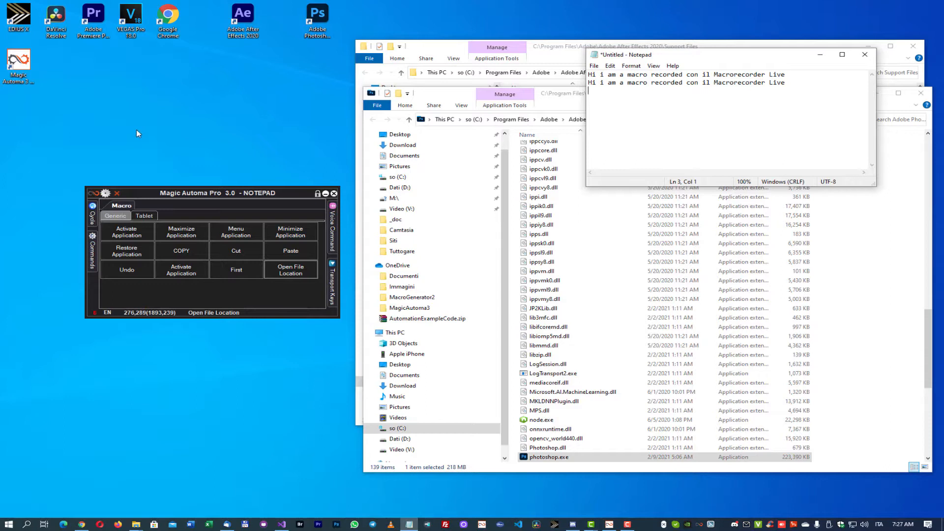
- Run the Open File Location macro on the DaVinci Resolve shortcut and on the Magic Automa shortcut
click(56, 18)
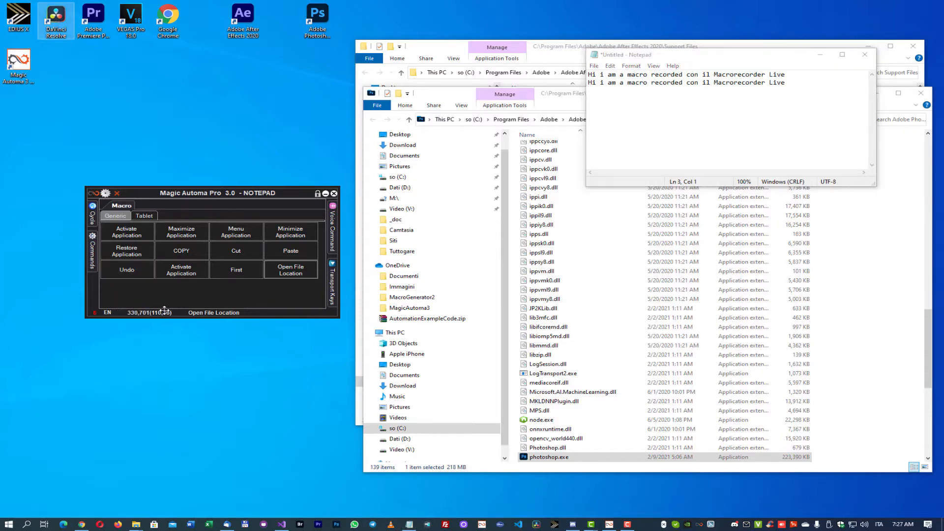
click(296, 277)
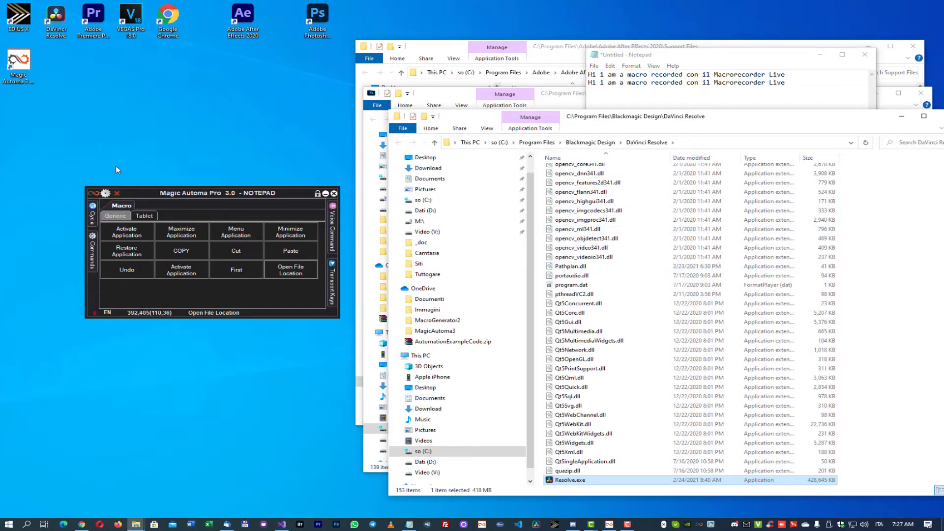
click(19, 61)
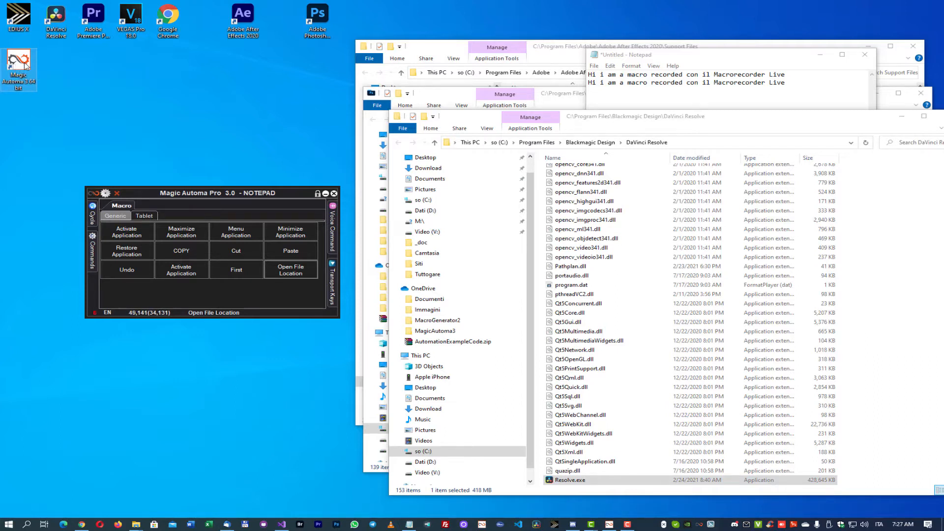
click(286, 270)
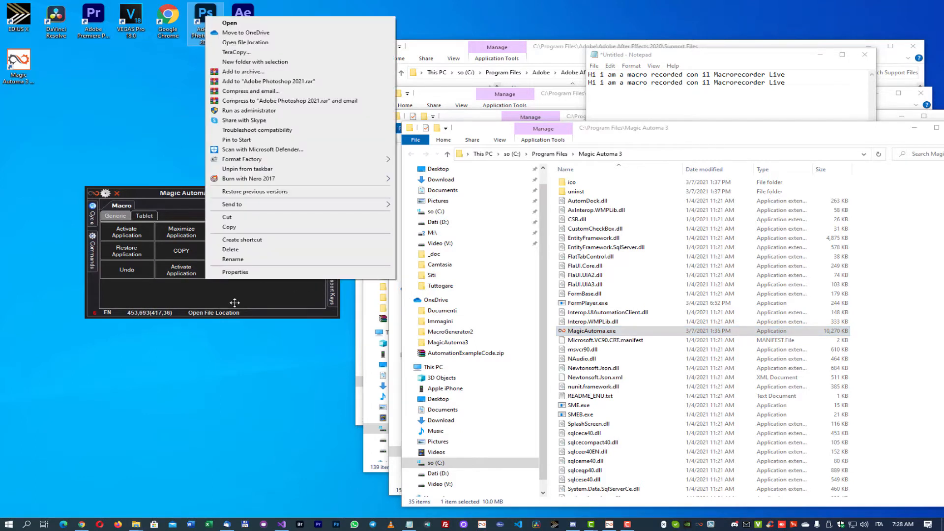
click(261, 292)
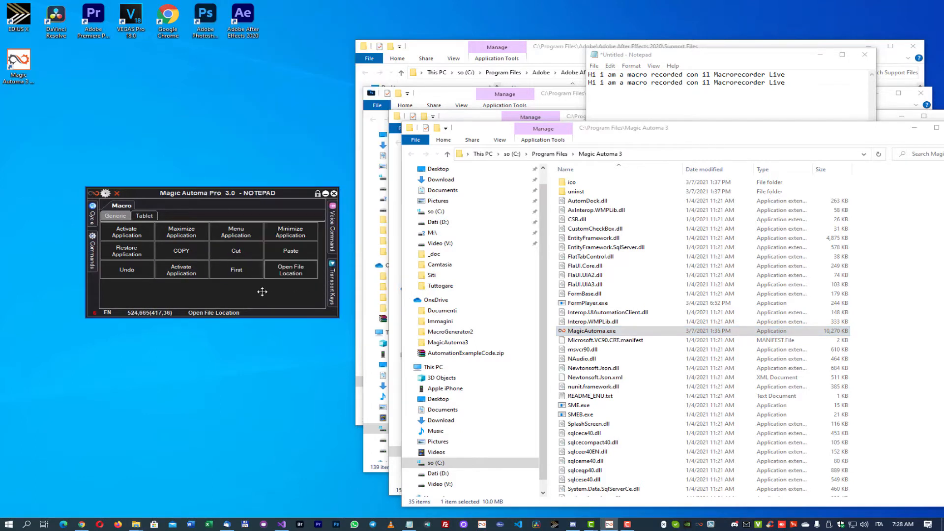
- Open the Open File Location macro for editing and bring up its full command list
right_click(289, 273)
click(290, 278)
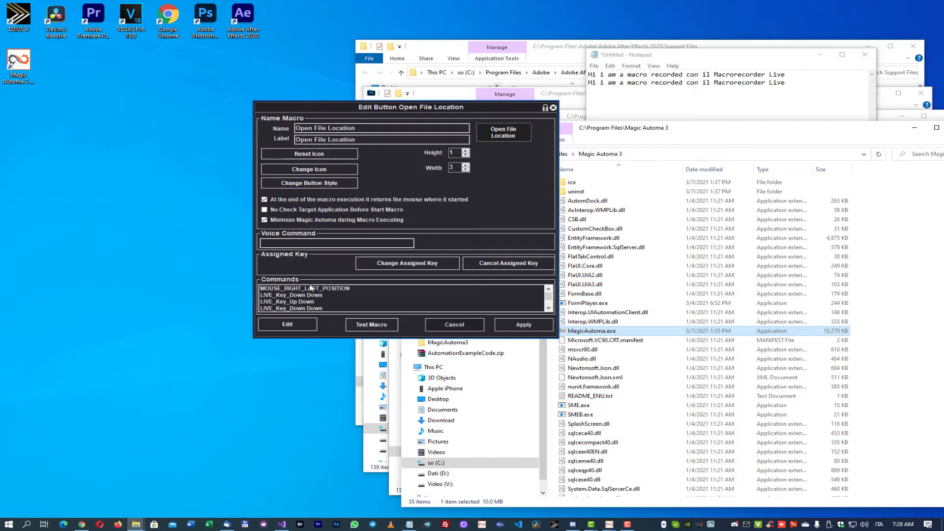
double_click(301, 286)
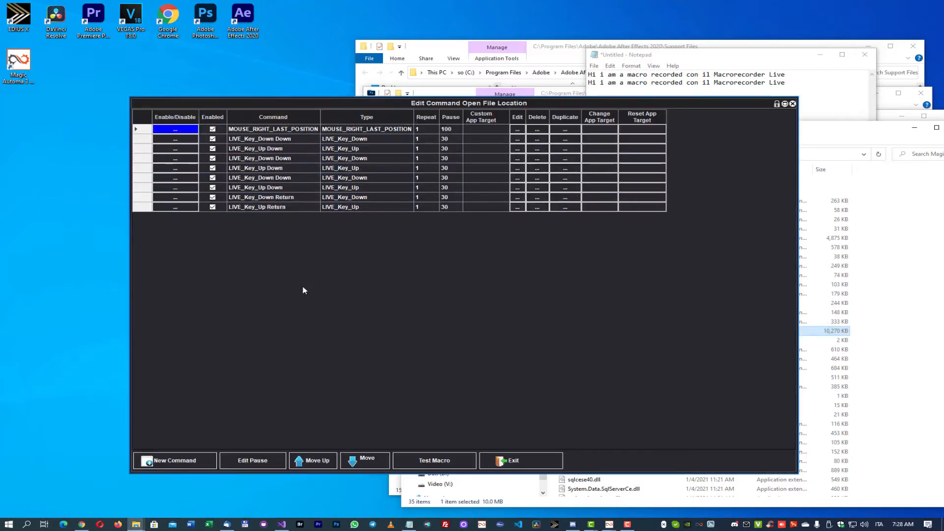